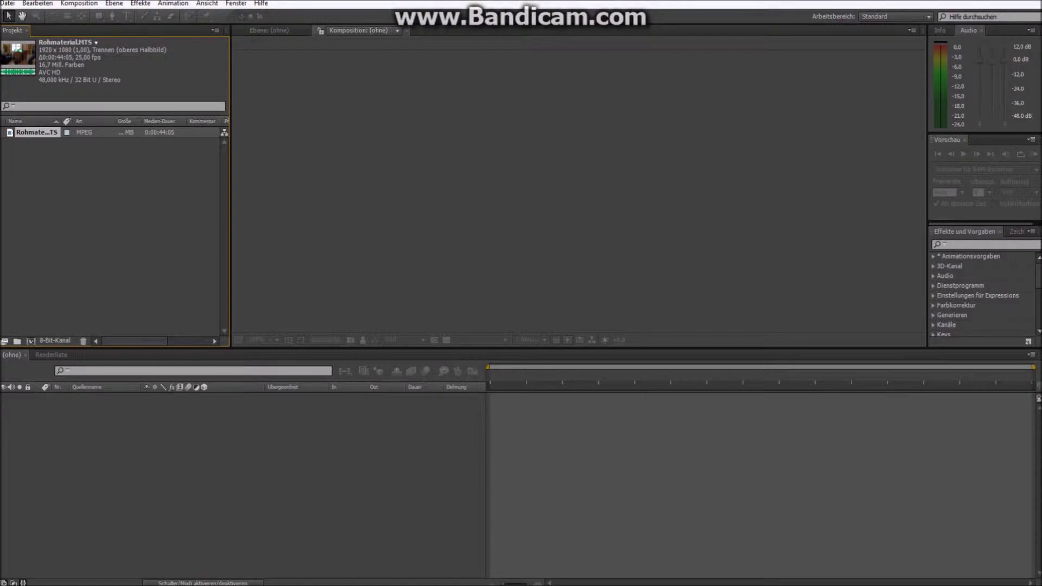
- Build a composition from Rohmaterial.MTS and scrub to the pre-ignition frame near 0:00:34:17
drag(36, 132, 30, 340)
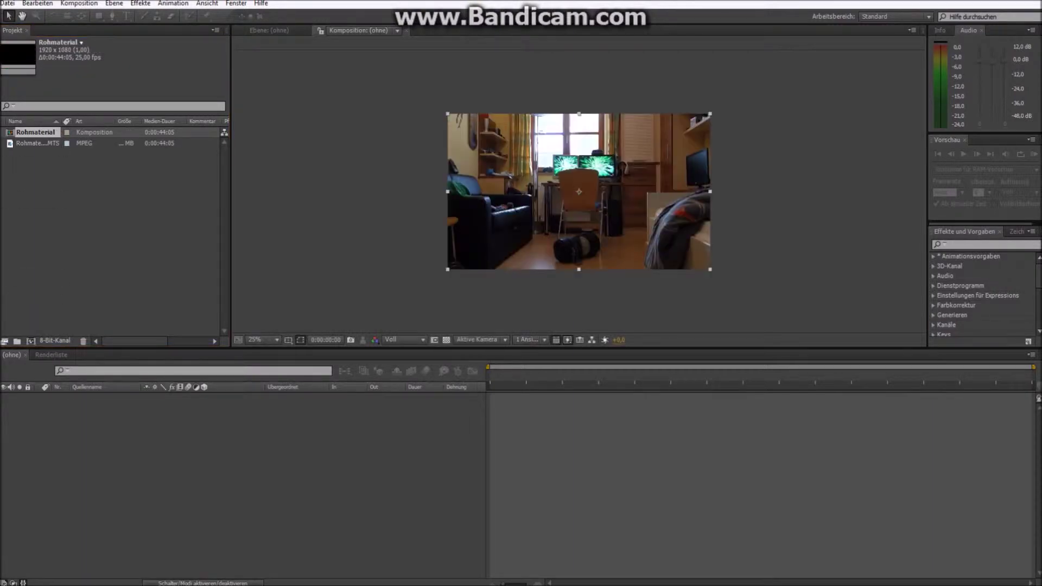
mouse_move(491, 373)
mouse_down()
mouse_move(945, 373)
mouse_move(913, 374)
mouse_up()
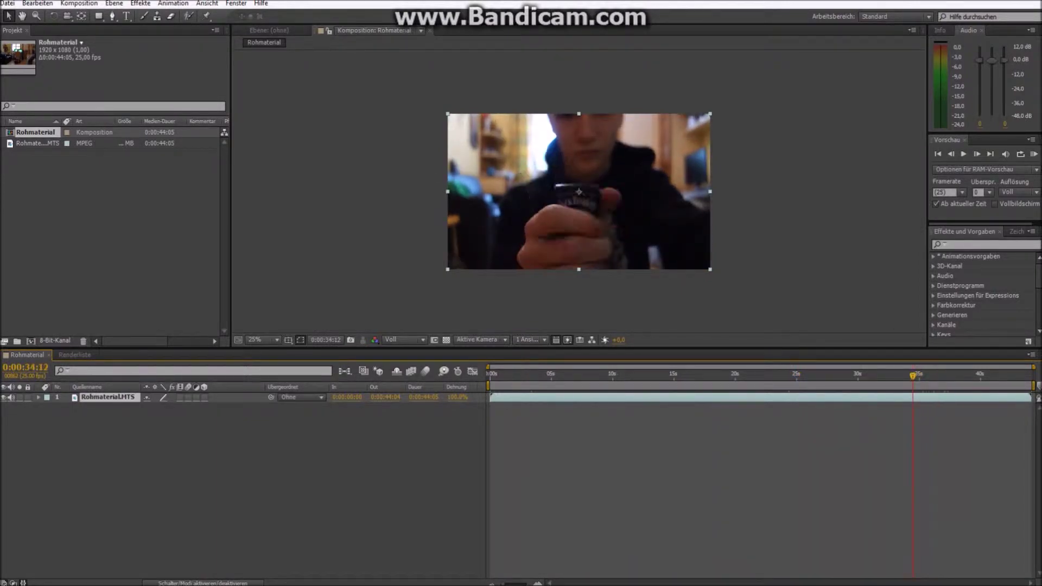
drag(913, 374, 916, 375)
- Trim the composition to a 34:17–39:11 work area, then scrub to where the flame starts
key(b)
drag(916, 374, 974, 375)
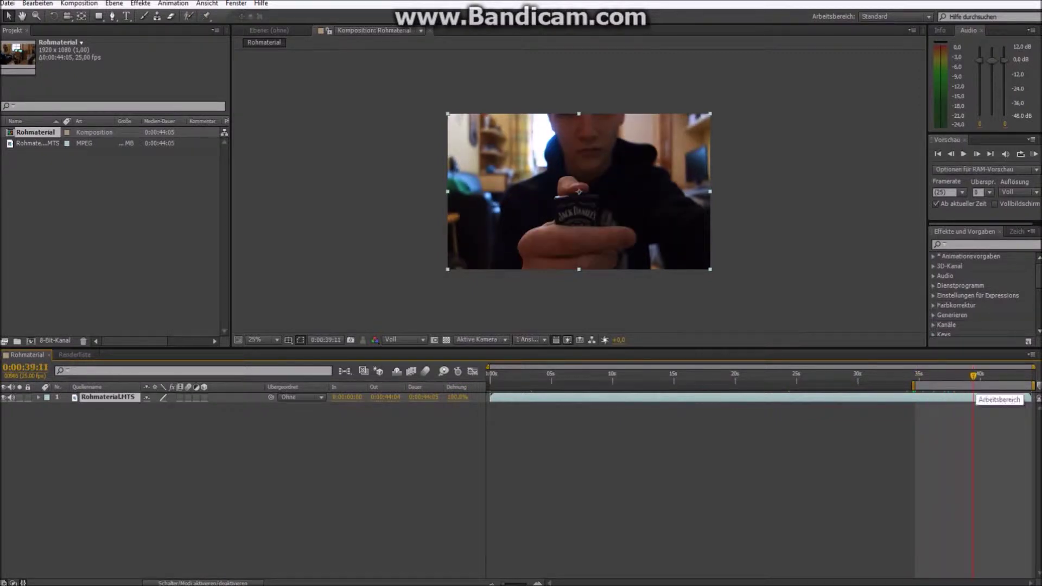
key(n)
right_click(825, 389)
click(923, 421)
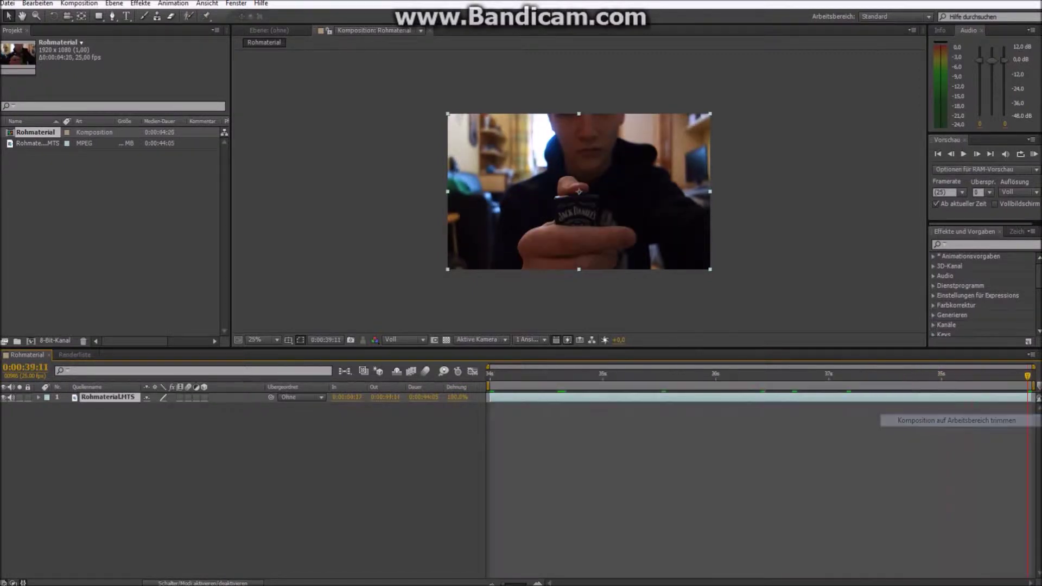
drag(1028, 375, 544, 375)
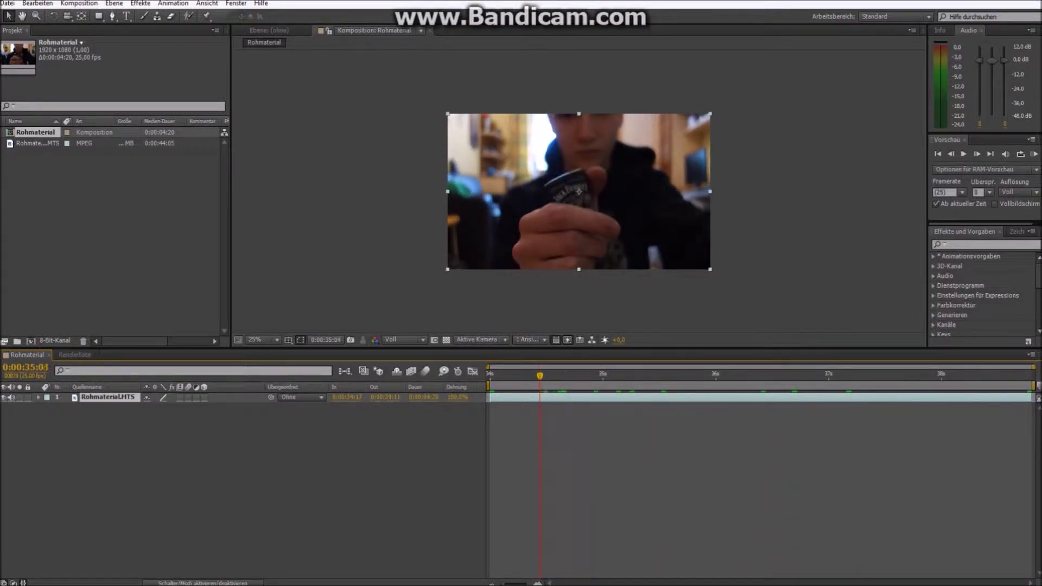
mouse_move(544, 375)
mouse_down()
mouse_move(612, 375)
mouse_move(594, 375)
mouse_up()
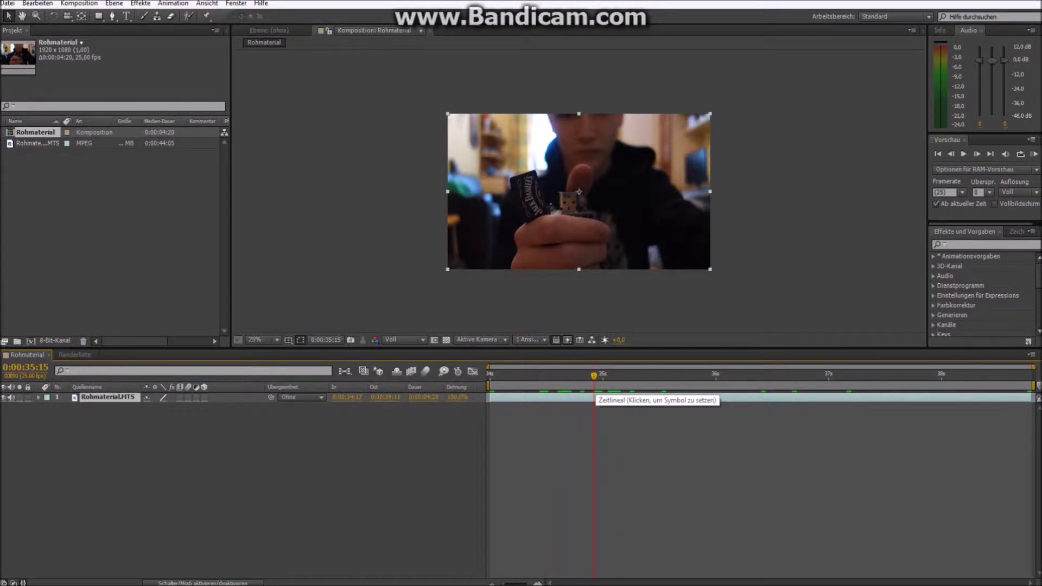
- Split the Rohmaterial.MTS layer at 35:15 and again at 36:24, playing back between cuts
key(ctrl+shift+d)
key(space)
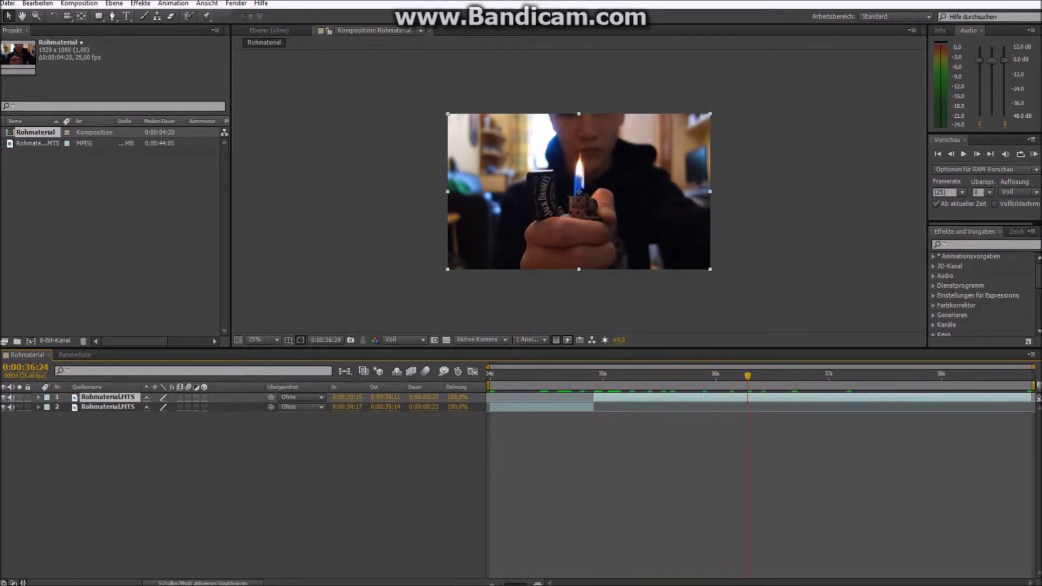
key(ctrl+shift+d)
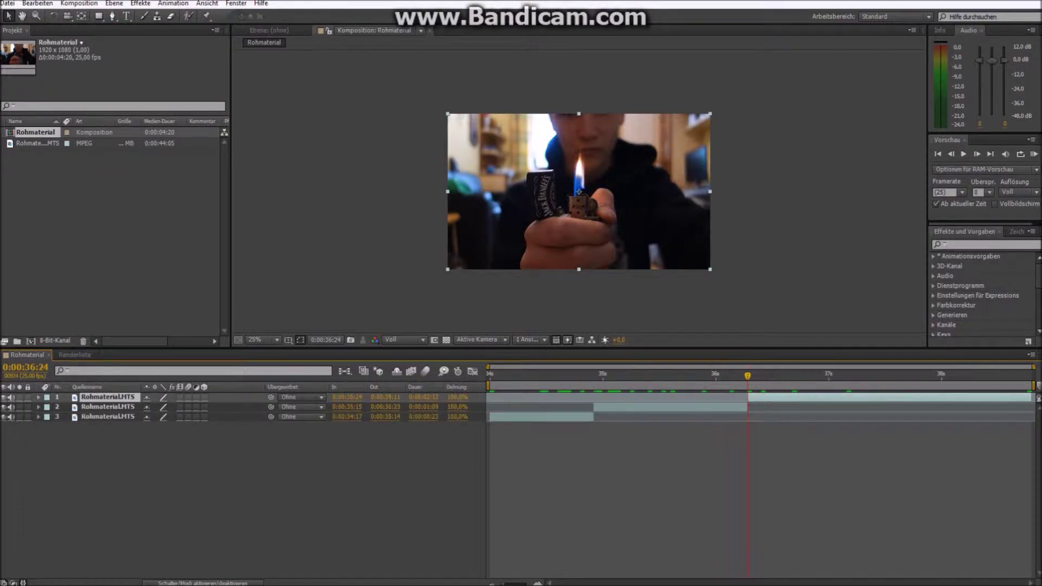
- Set the composition duration to 0:00:30:20 in Kompositionseinstellungen and select middle layer 2
click(79, 3)
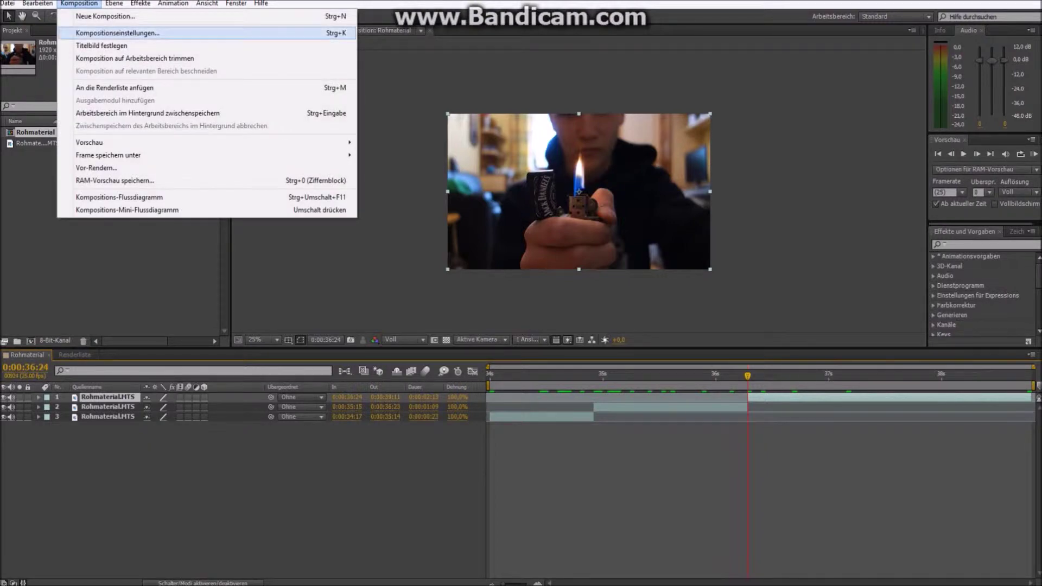
click(117, 33)
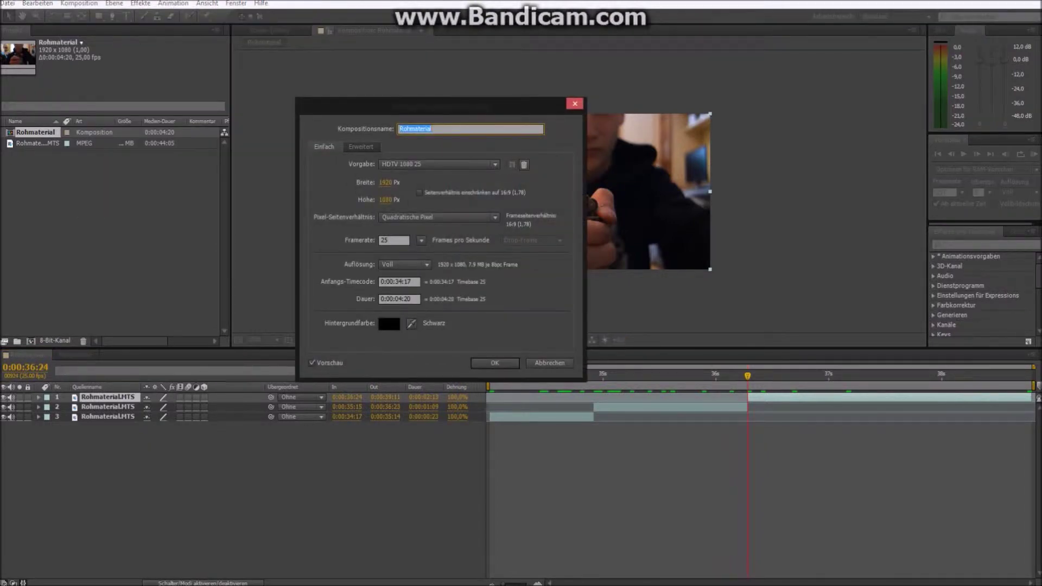
click(400, 299)
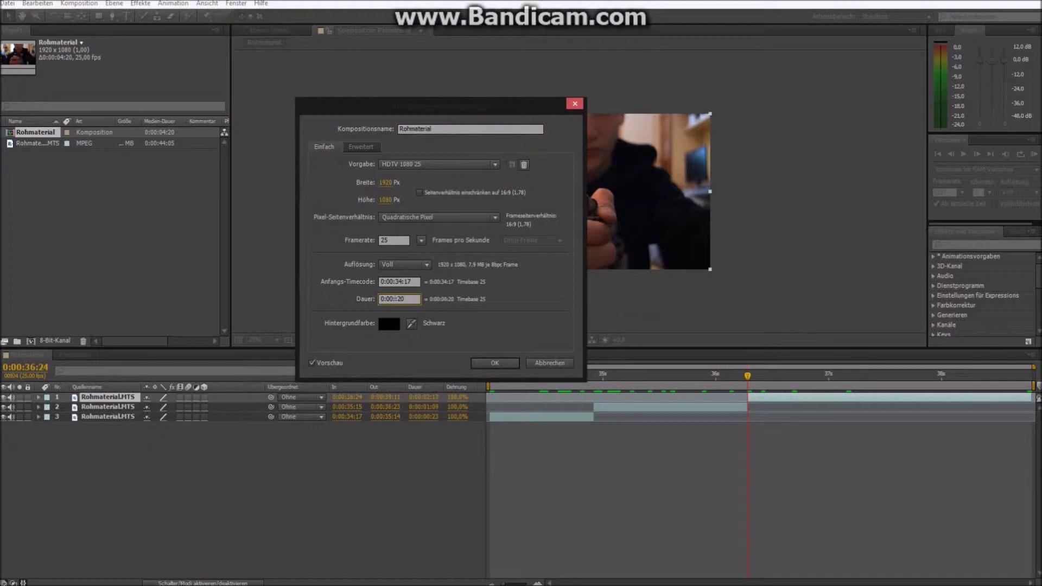
text(30)
key(Return)
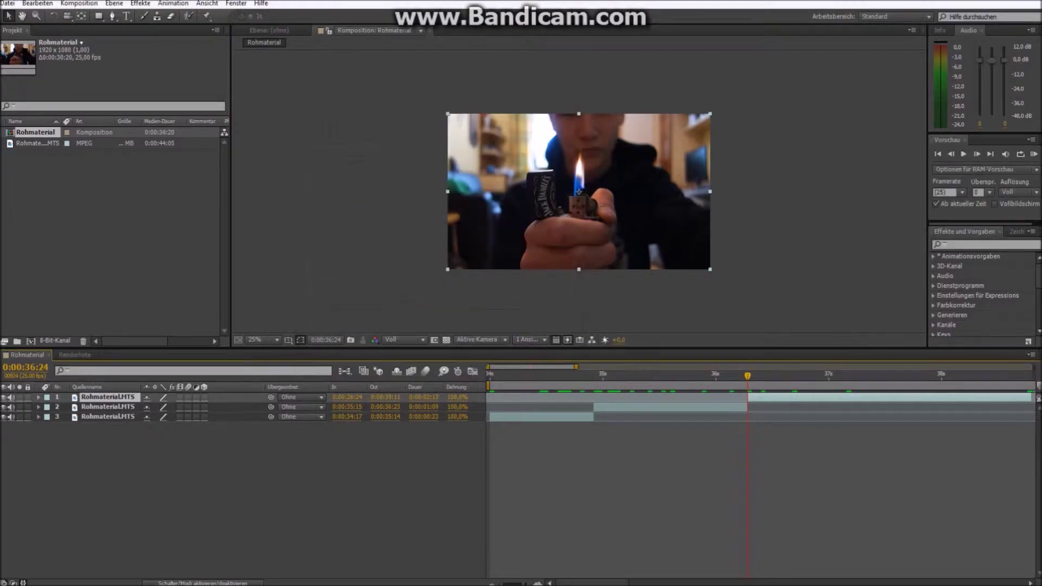
key(minus)
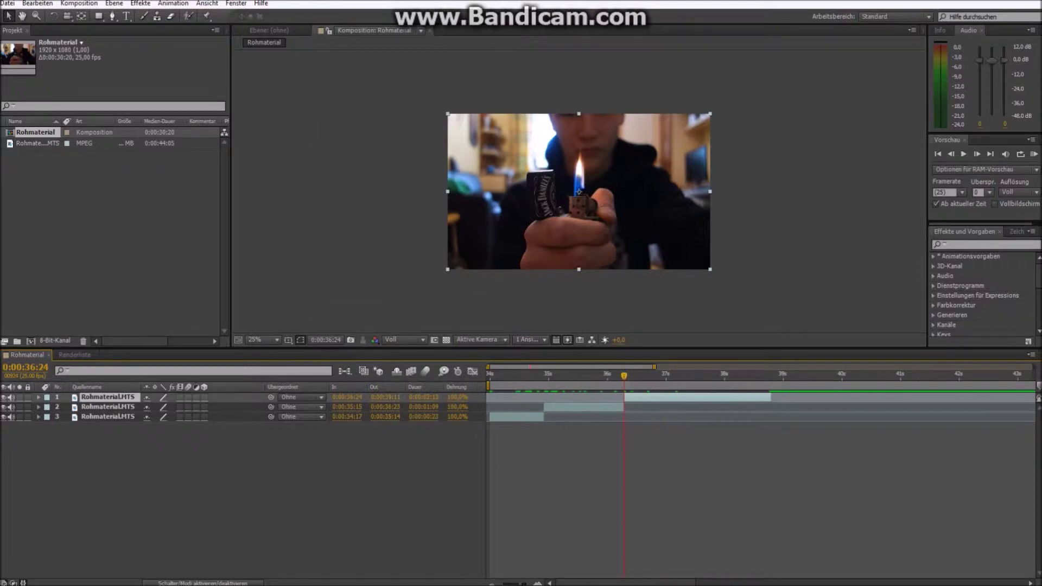
click(108, 406)
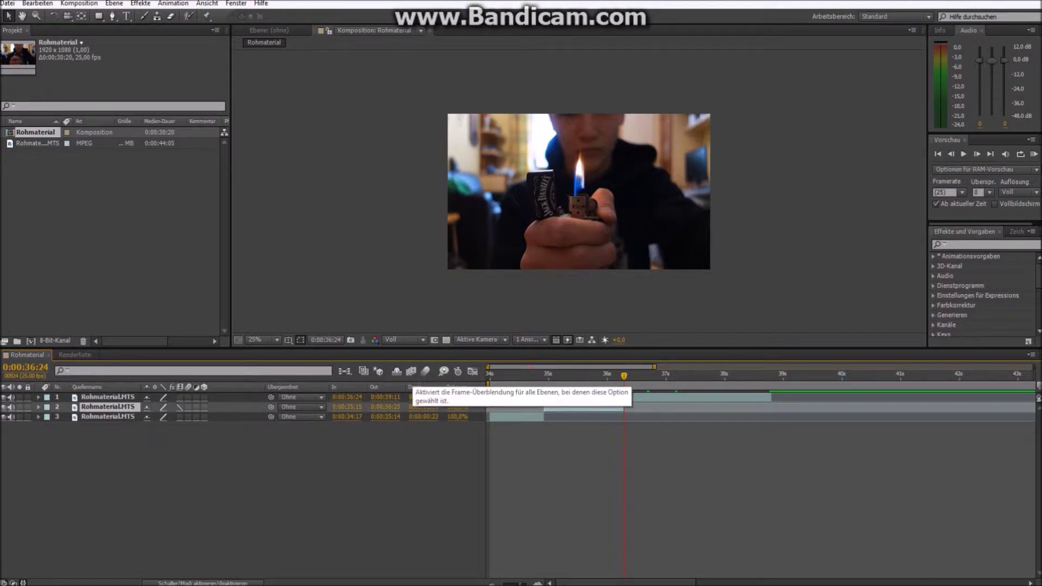
- Enable composition frame blending and shift layer 1 to start at 0:00:39:12
click(411, 371)
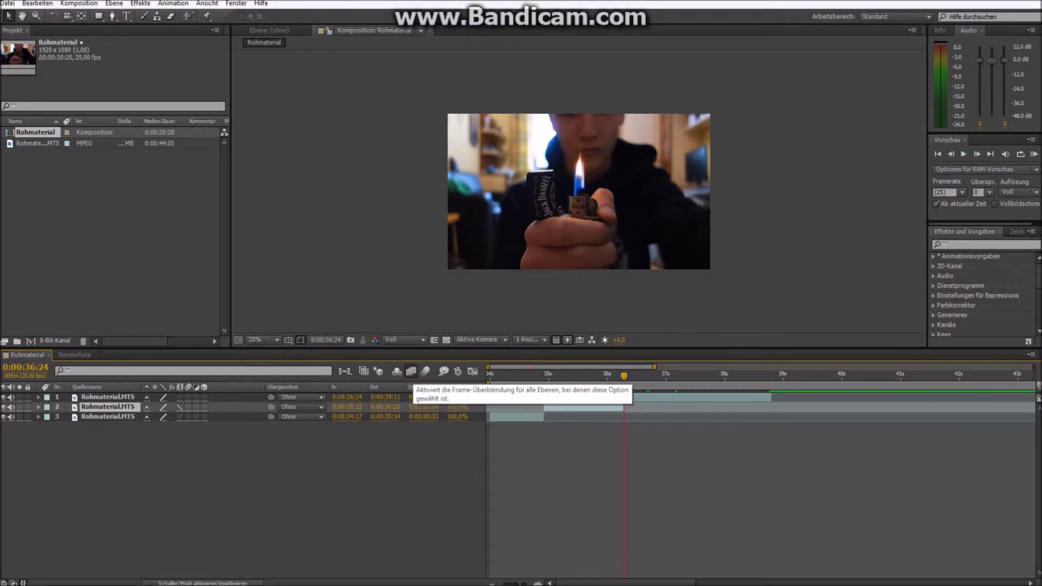
click(107, 397)
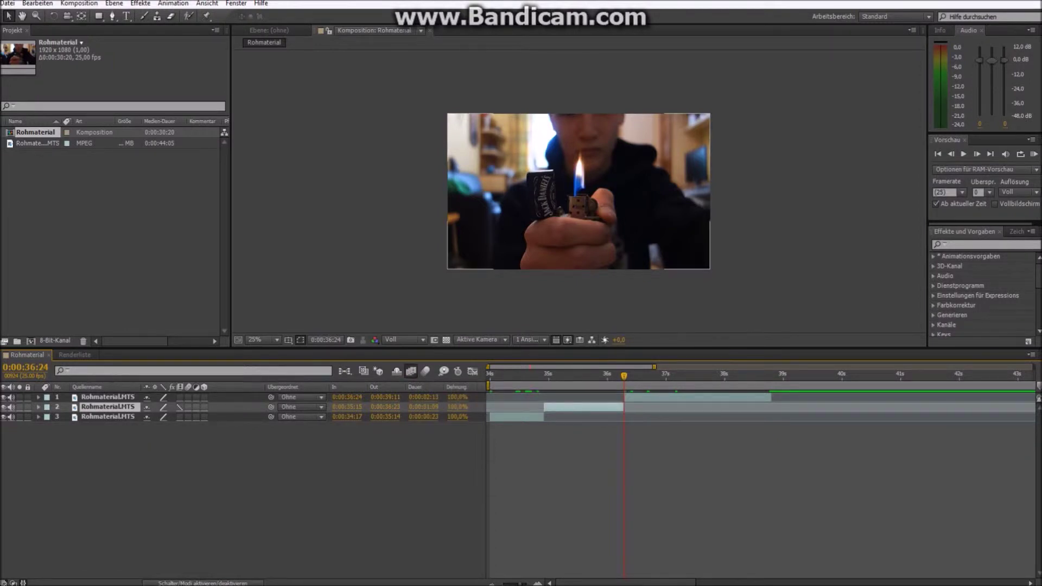
drag(698, 397, 845, 397)
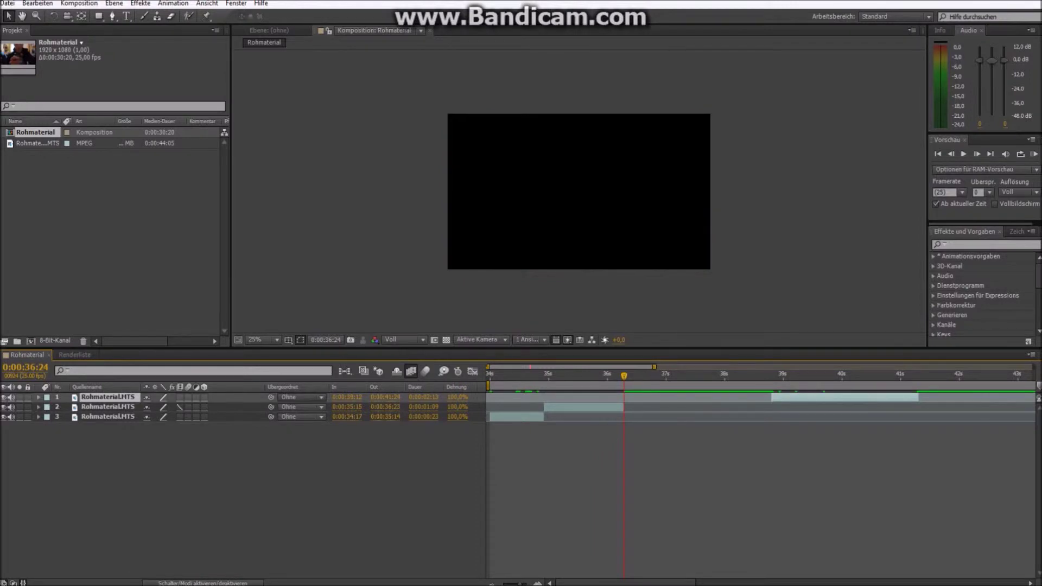
click(107, 407)
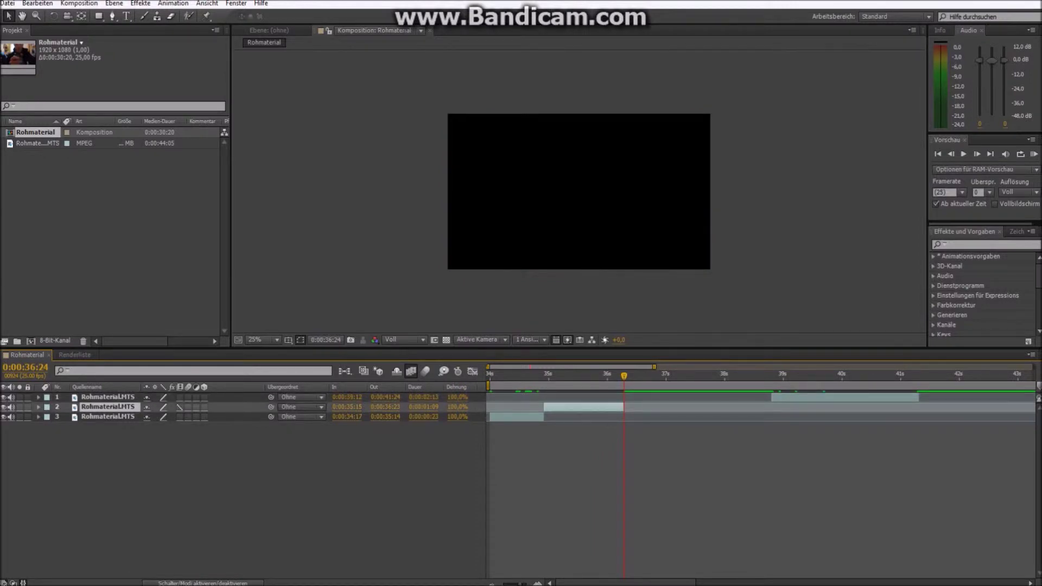
- Time-stretch the middle layer to 1000%, making it 0:00:13:15 long, ending at 0:00:46:04
click(457, 407)
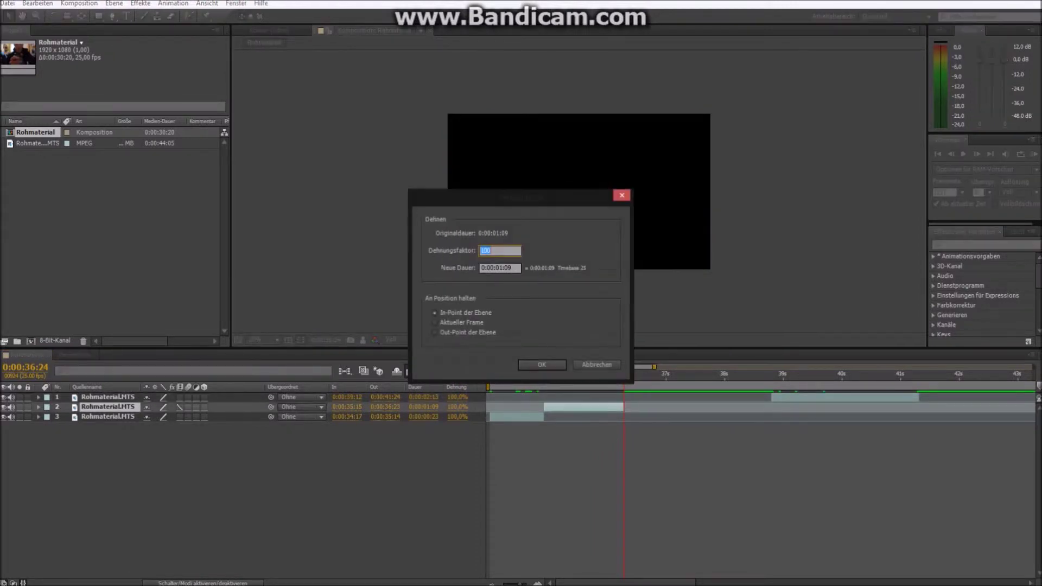
text(100)
key(Return)
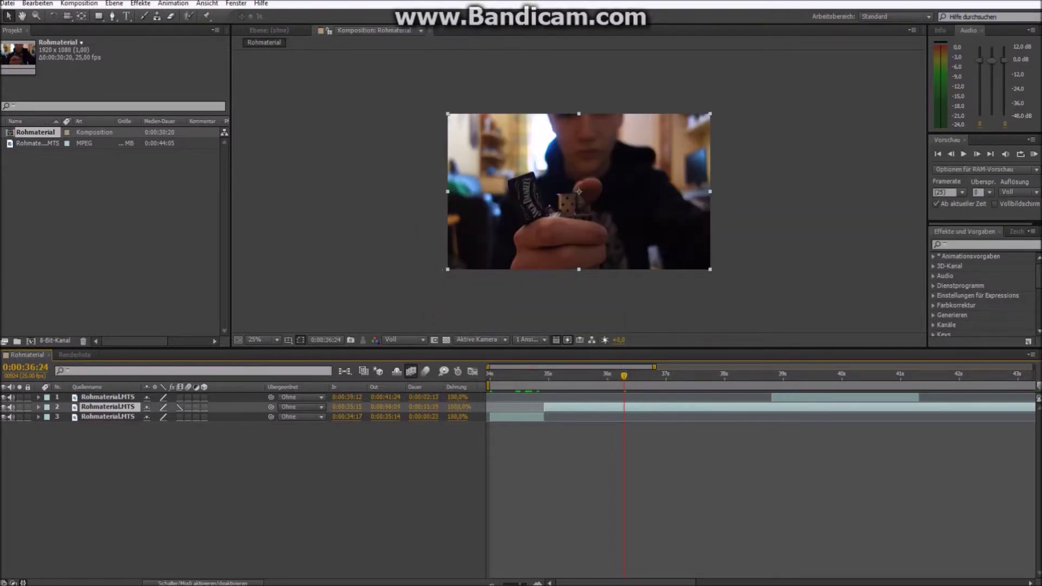
key(minus)
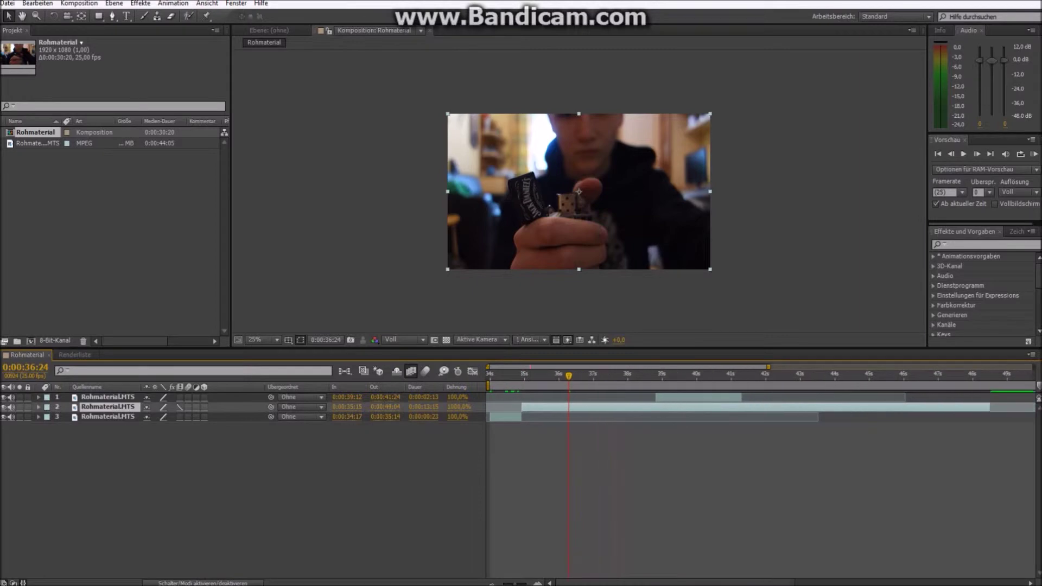
- Place the top layer right after the slowed layer, around 0:00:49, then return to 0:00:35:14
key(minus)
click(108, 397)
drag(648, 396, 863, 397)
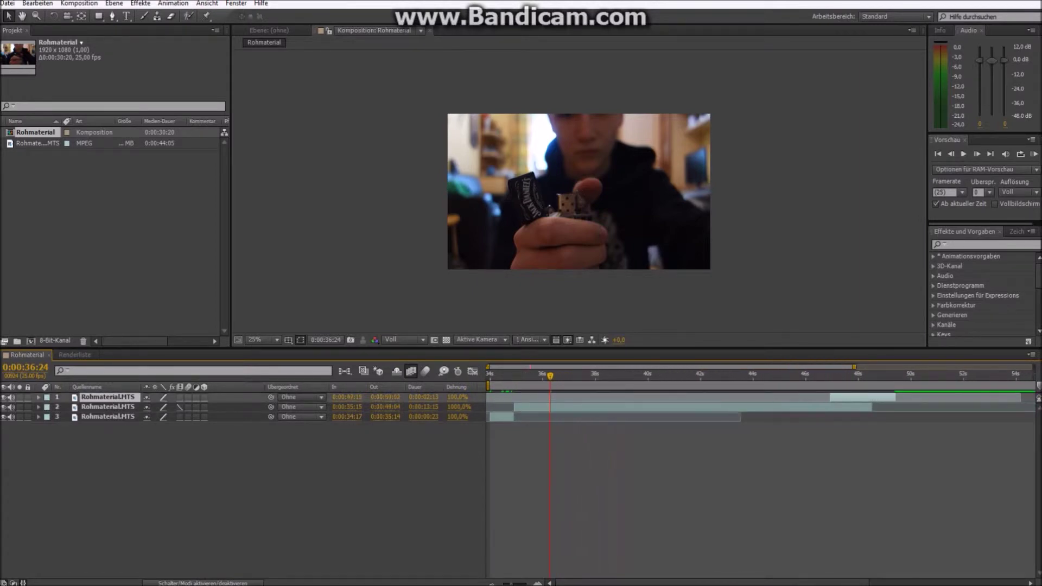
key(minus)
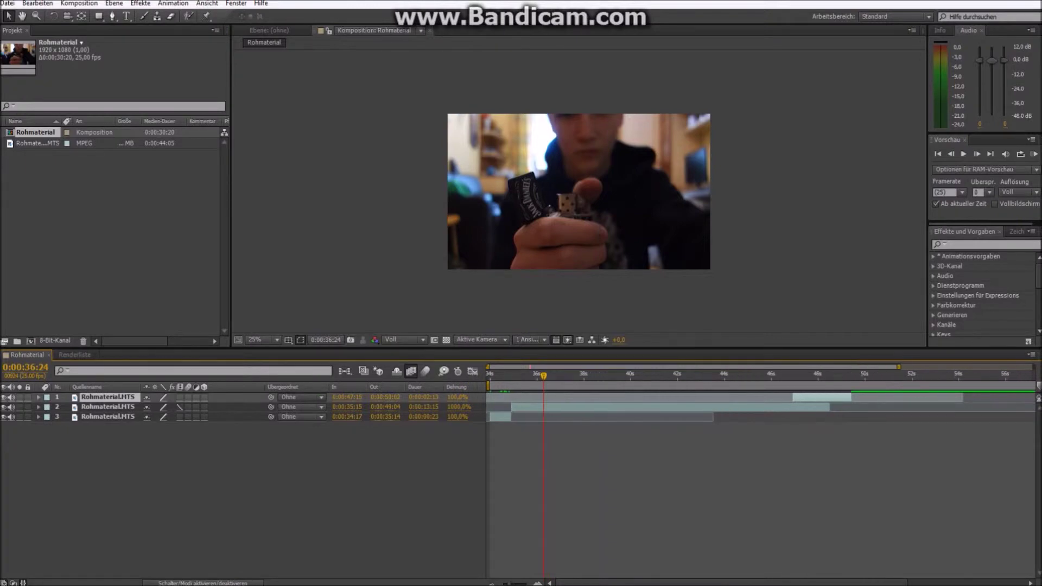
drag(864, 397, 860, 396)
drag(543, 375, 510, 375)
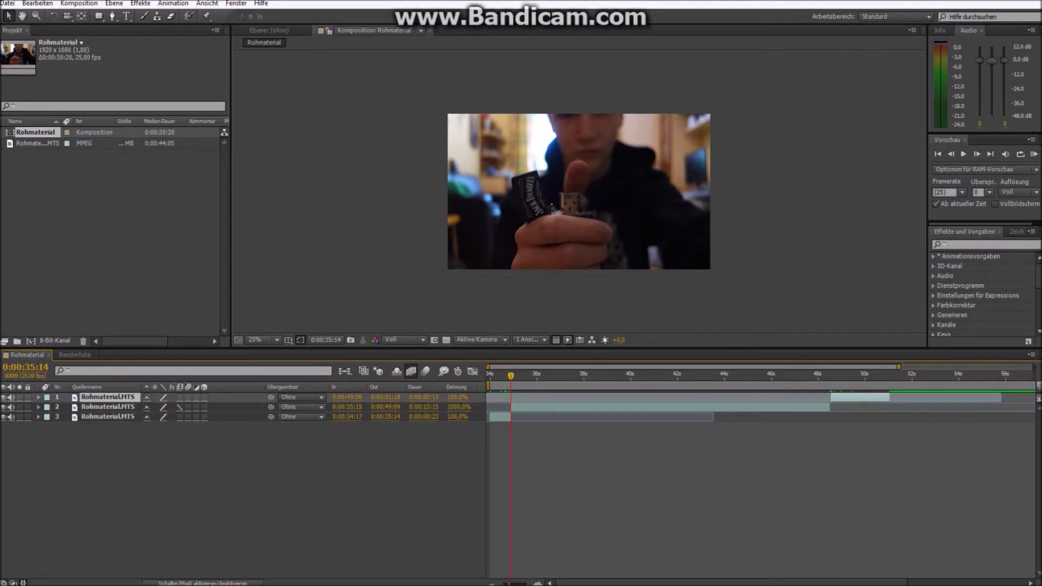
click(23, 583)
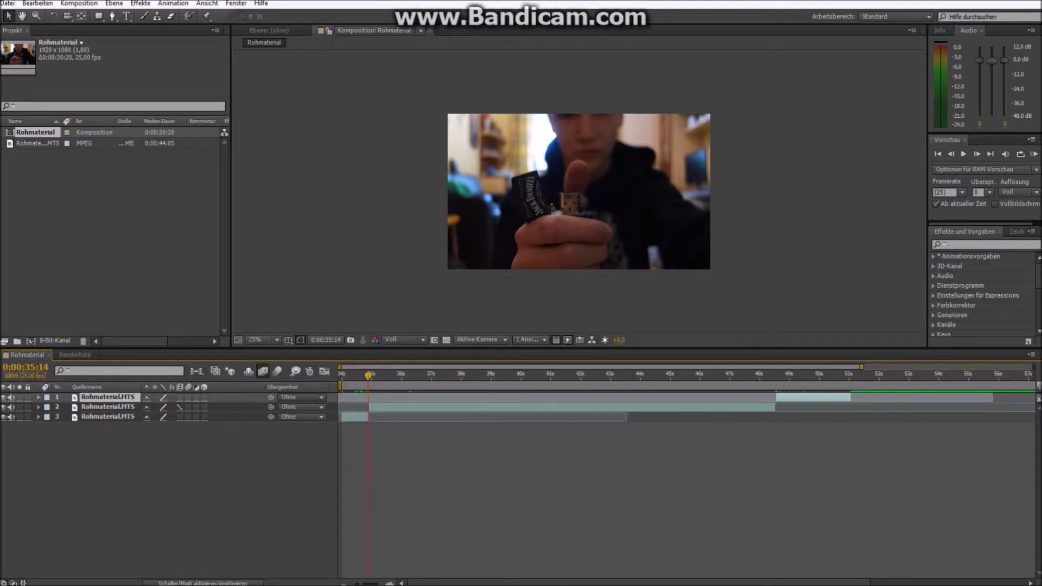
click(23, 582)
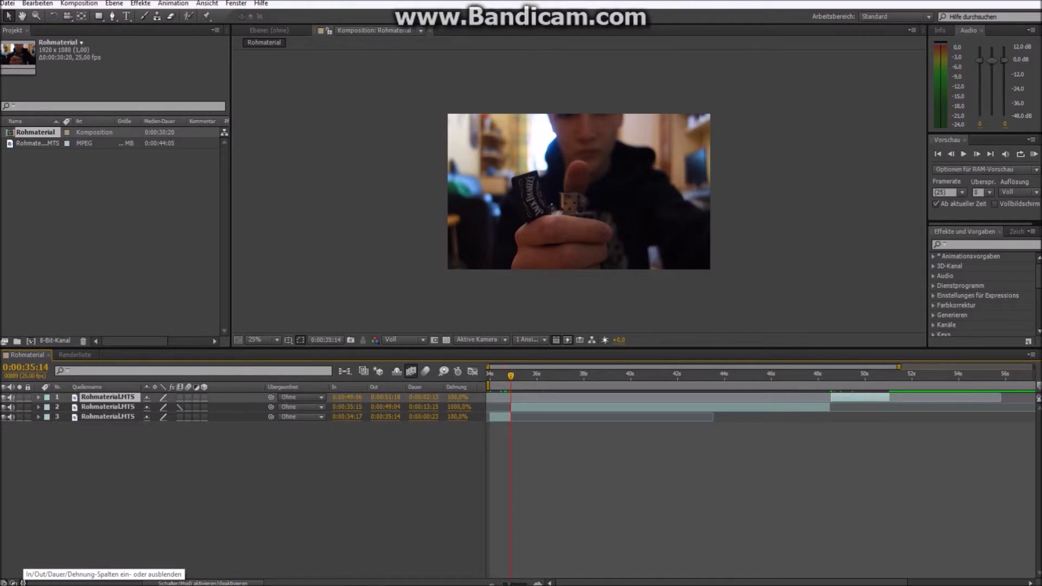
click(23, 582)
click(22, 583)
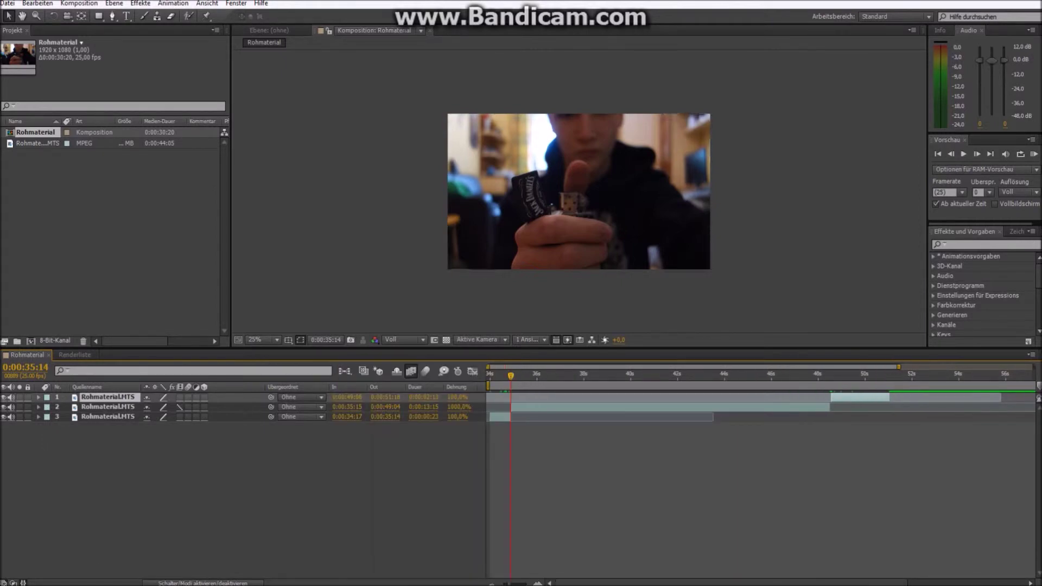
key(o)
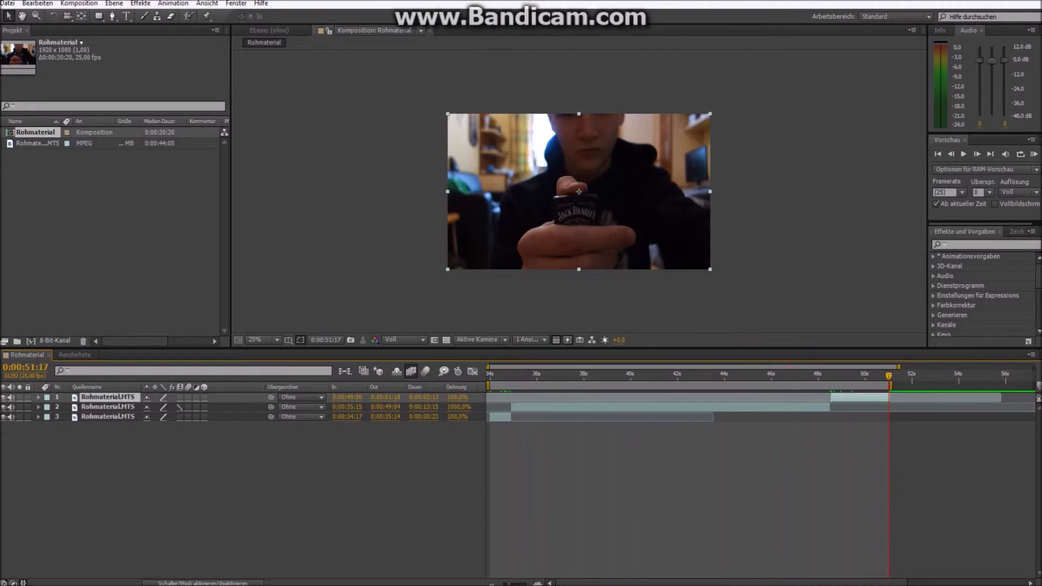
drag(889, 374, 490, 374)
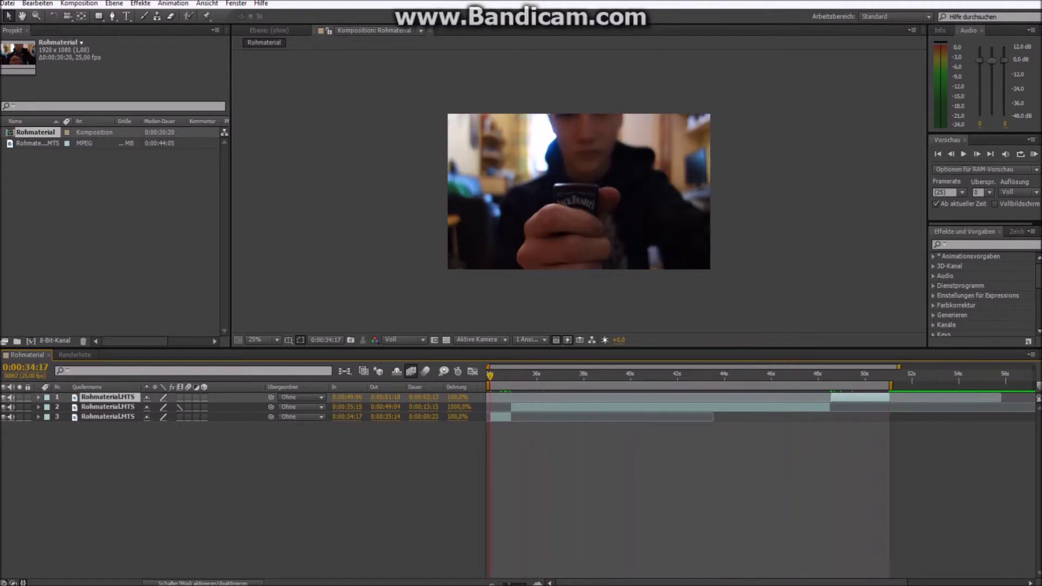
- Play a RAM preview of the slowed lighter sequence, stop it, and replay from the current frame
click(964, 154)
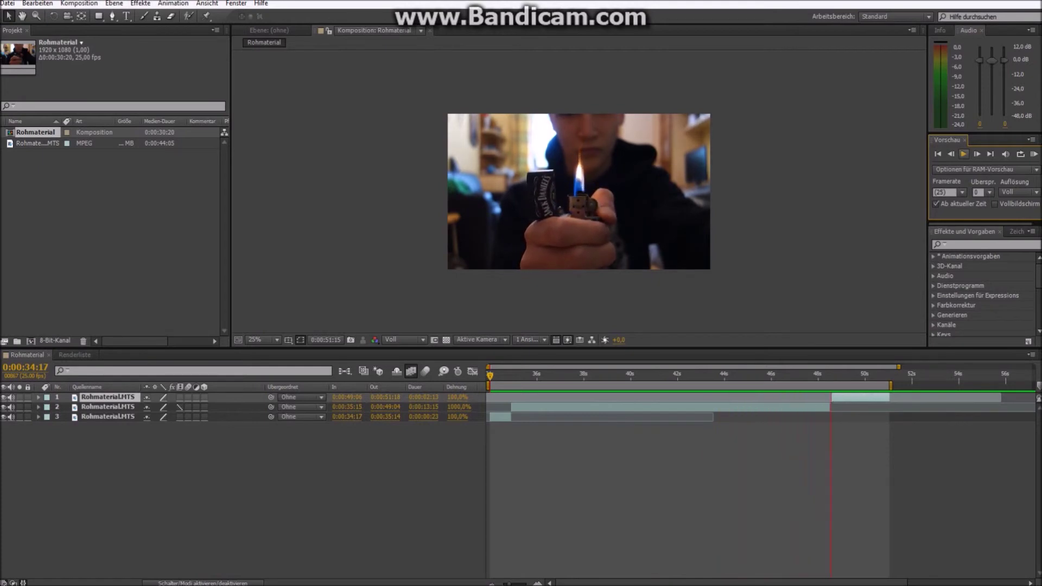
key(space)
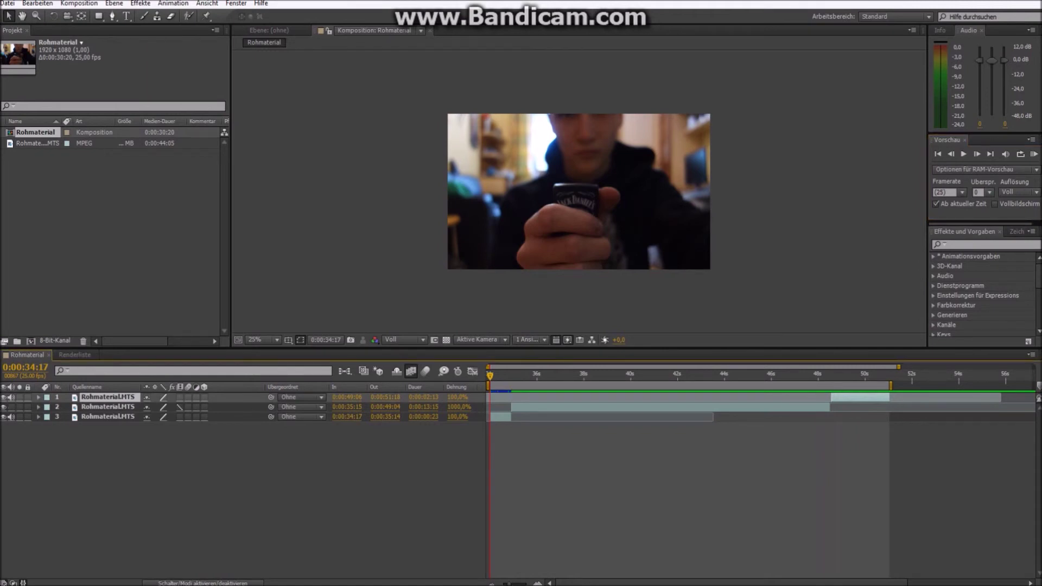
key(space)
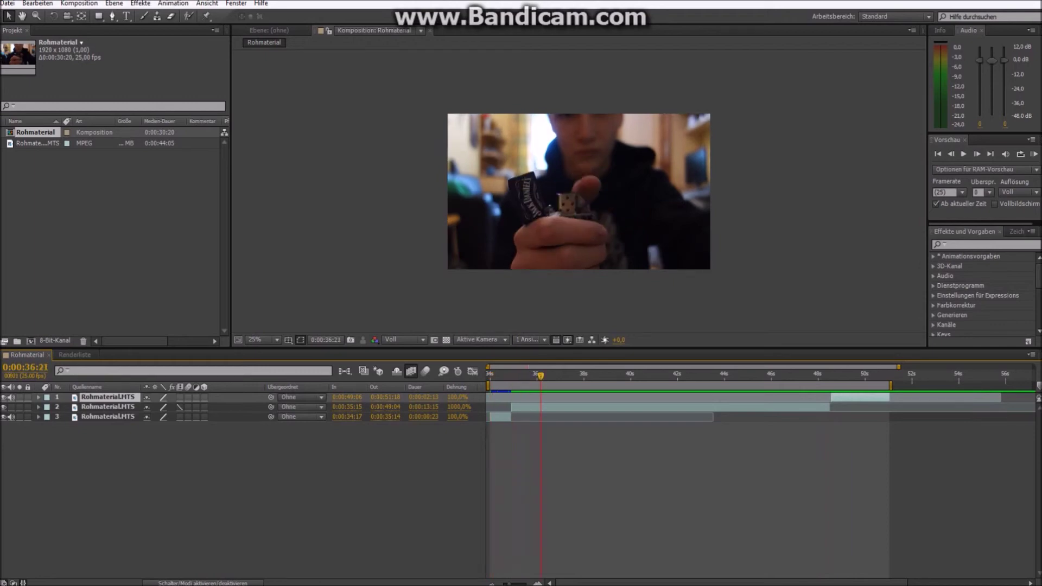